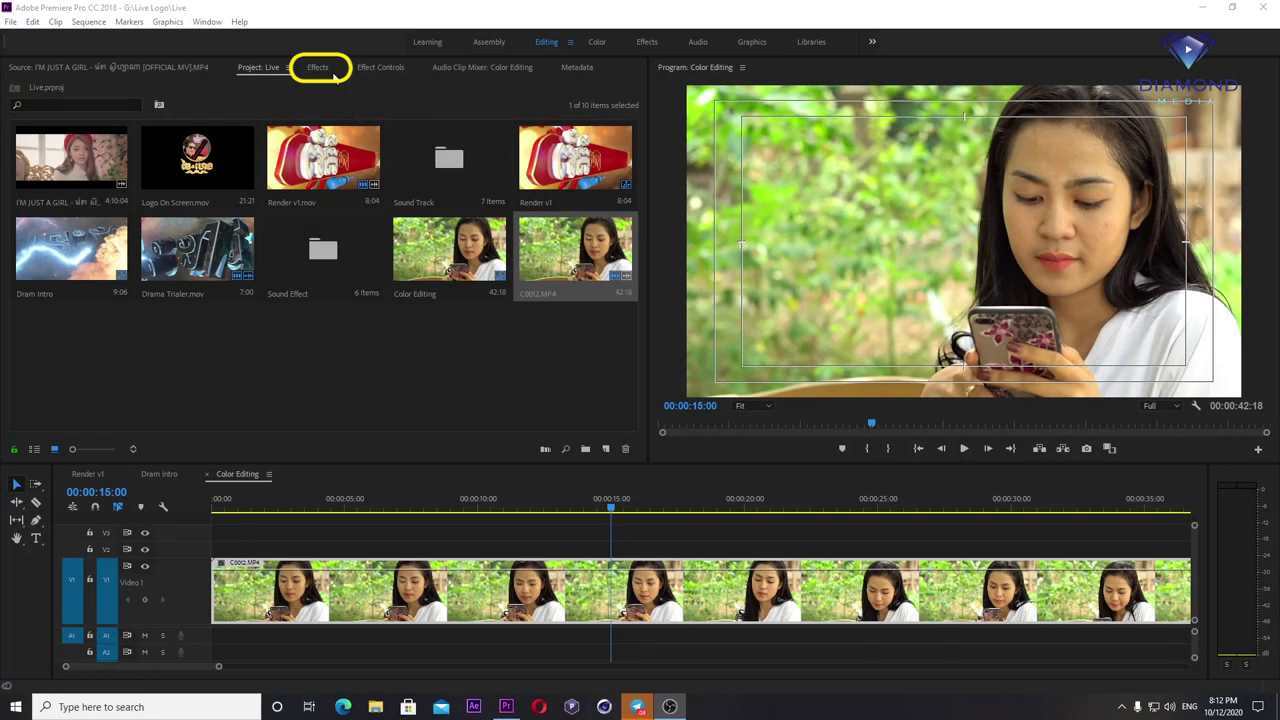
Step: Drag Colorista IV from Video Effects > RG Magic Bullet onto the C0012.MP4 timeline clip
click(322, 70)
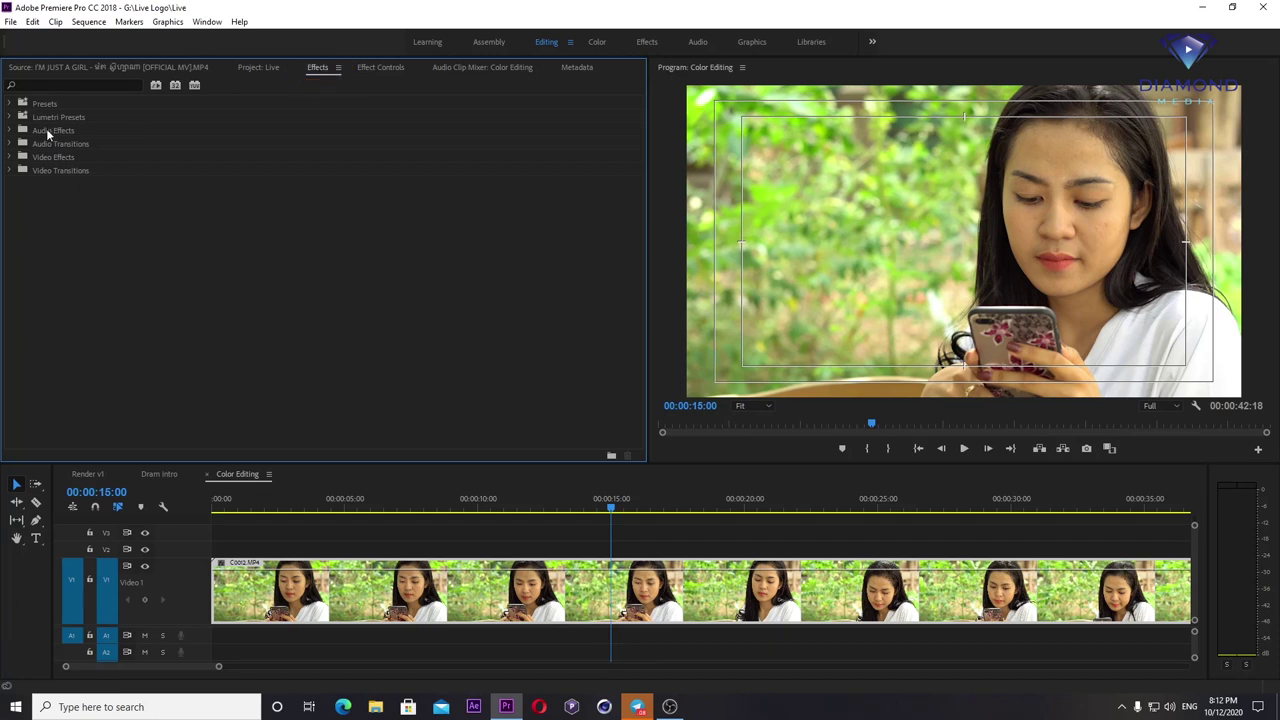
click(12, 157)
scroll(62, 255, down, 2)
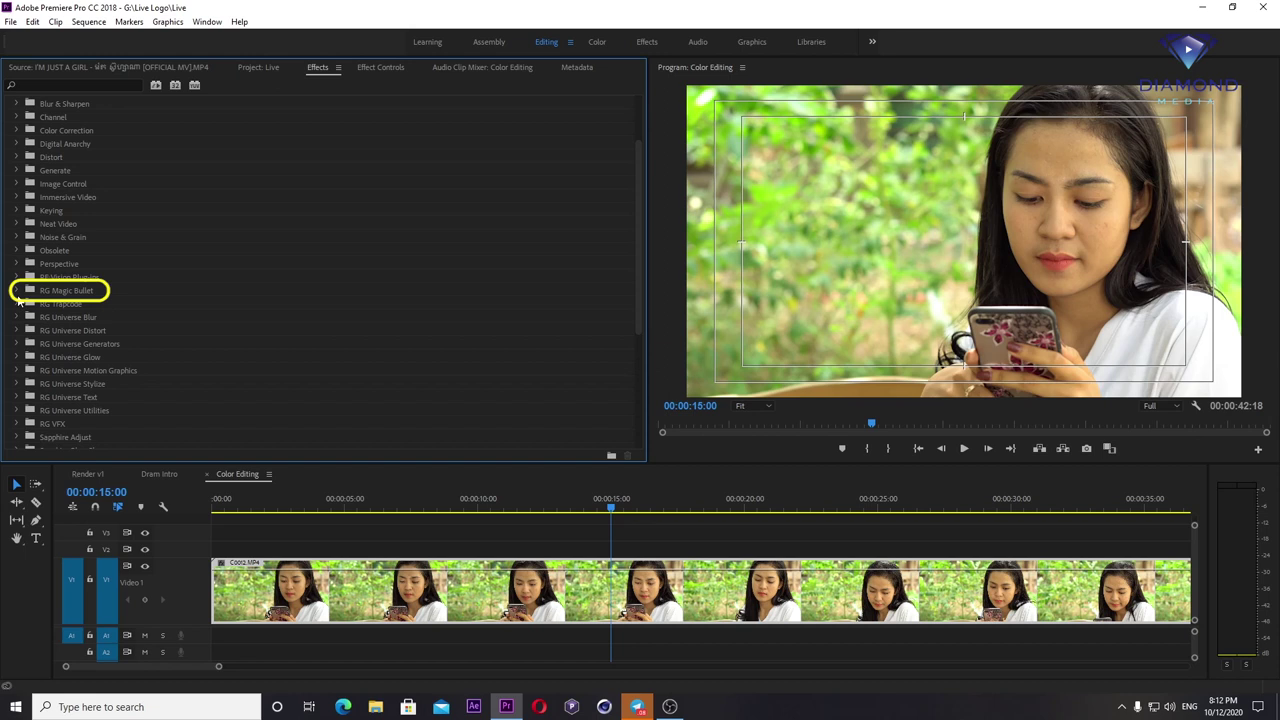
click(16, 290)
click(62, 318)
click(60, 305)
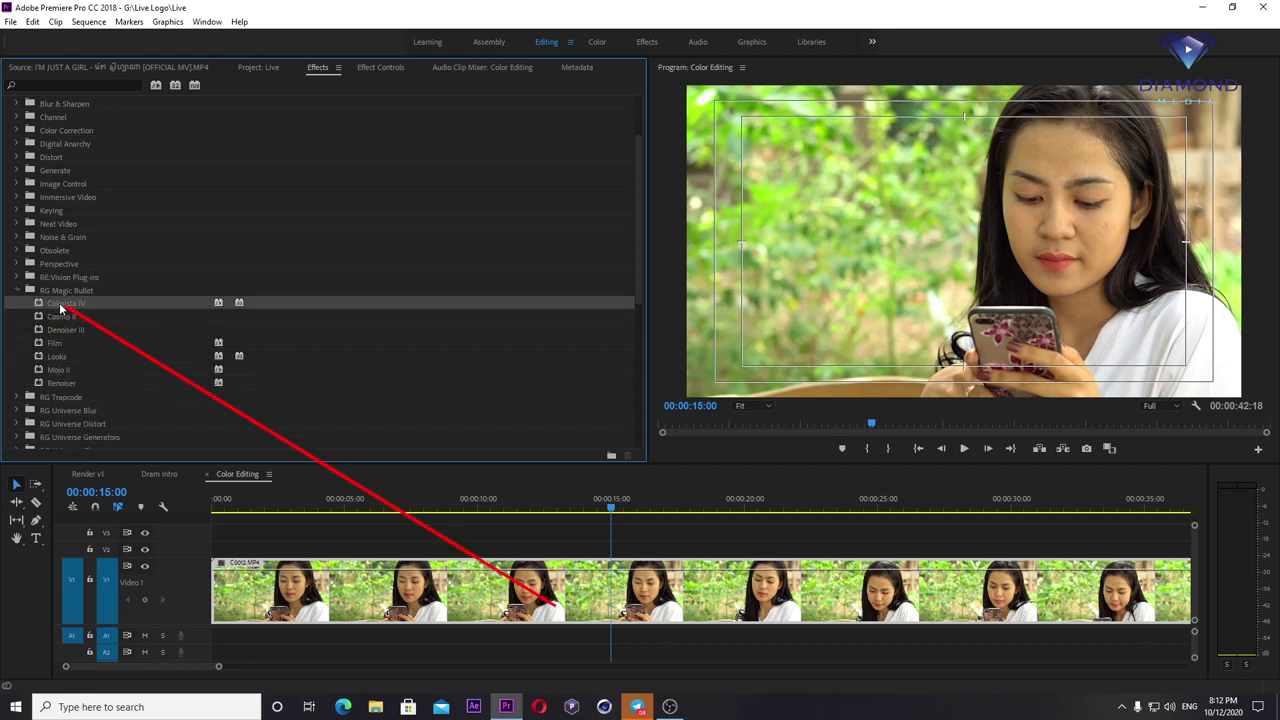
drag(556, 416, 565, 594)
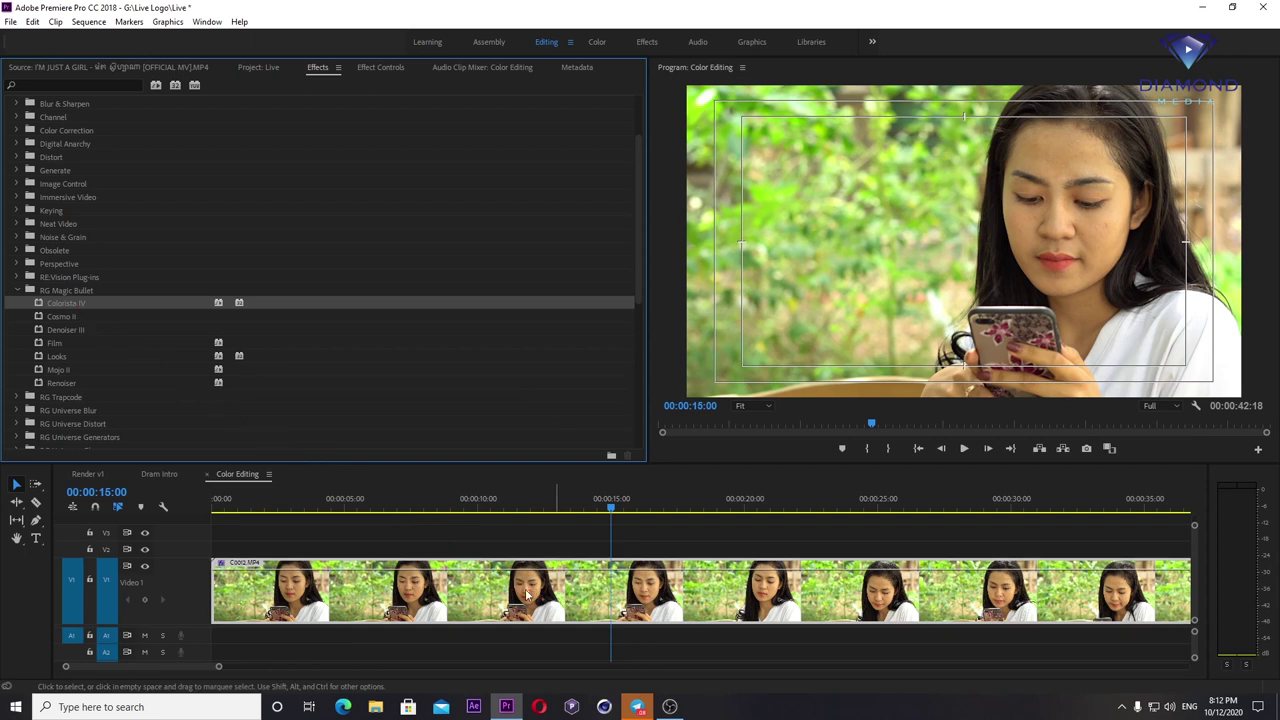
Step: In Effect Controls, add a point that slightly bends Colorista IV's RGB tone curve
click(378, 70)
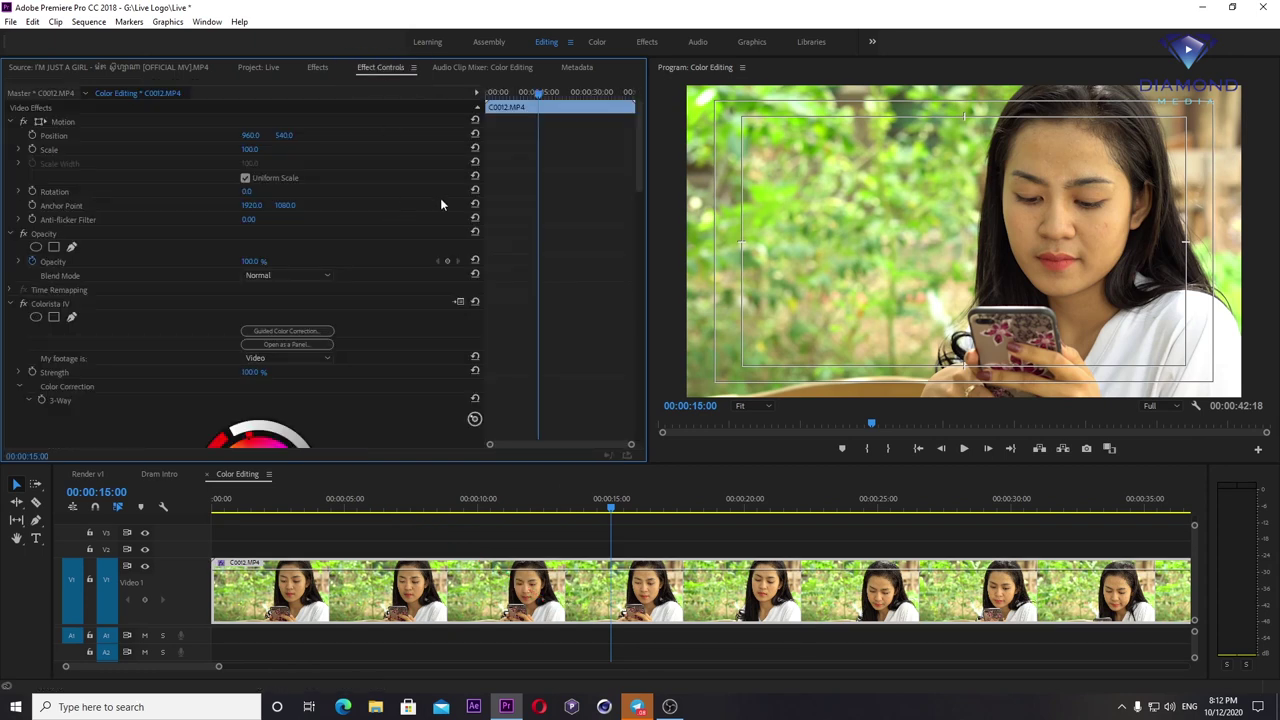
scroll(615, 174, down, 5)
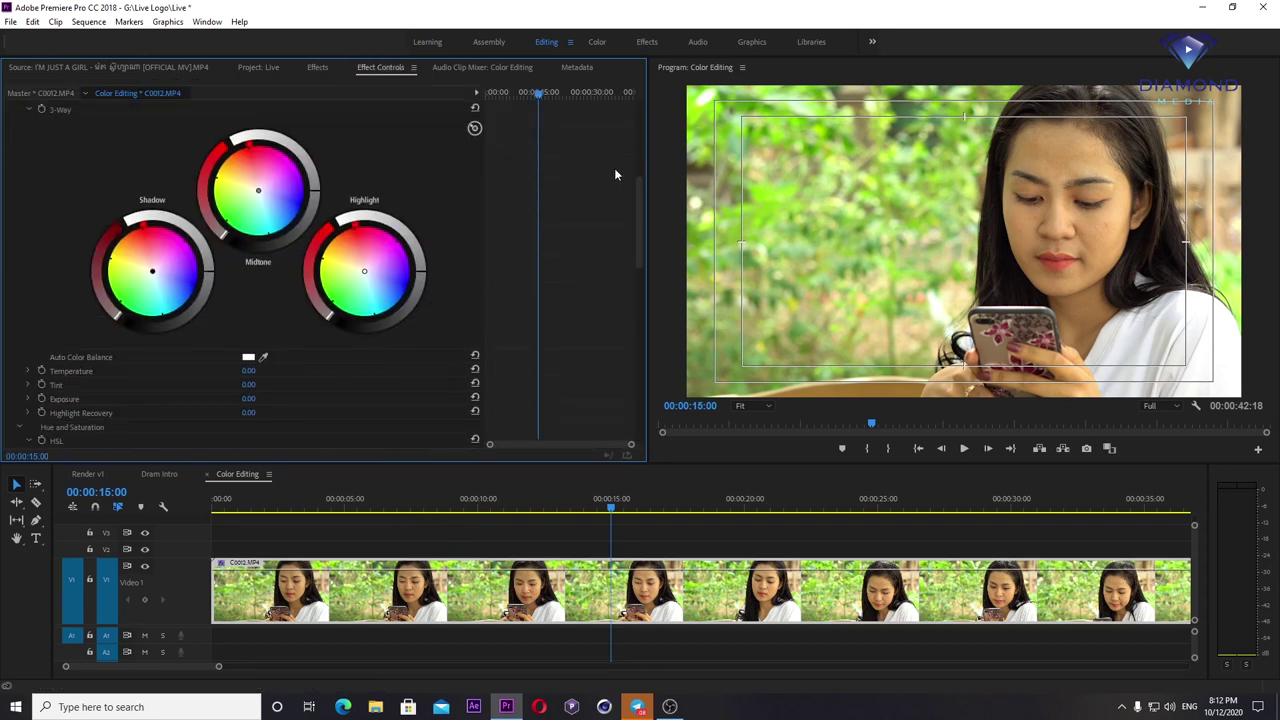
scroll(615, 174, down, 1)
drag(645, 185, 739, 203)
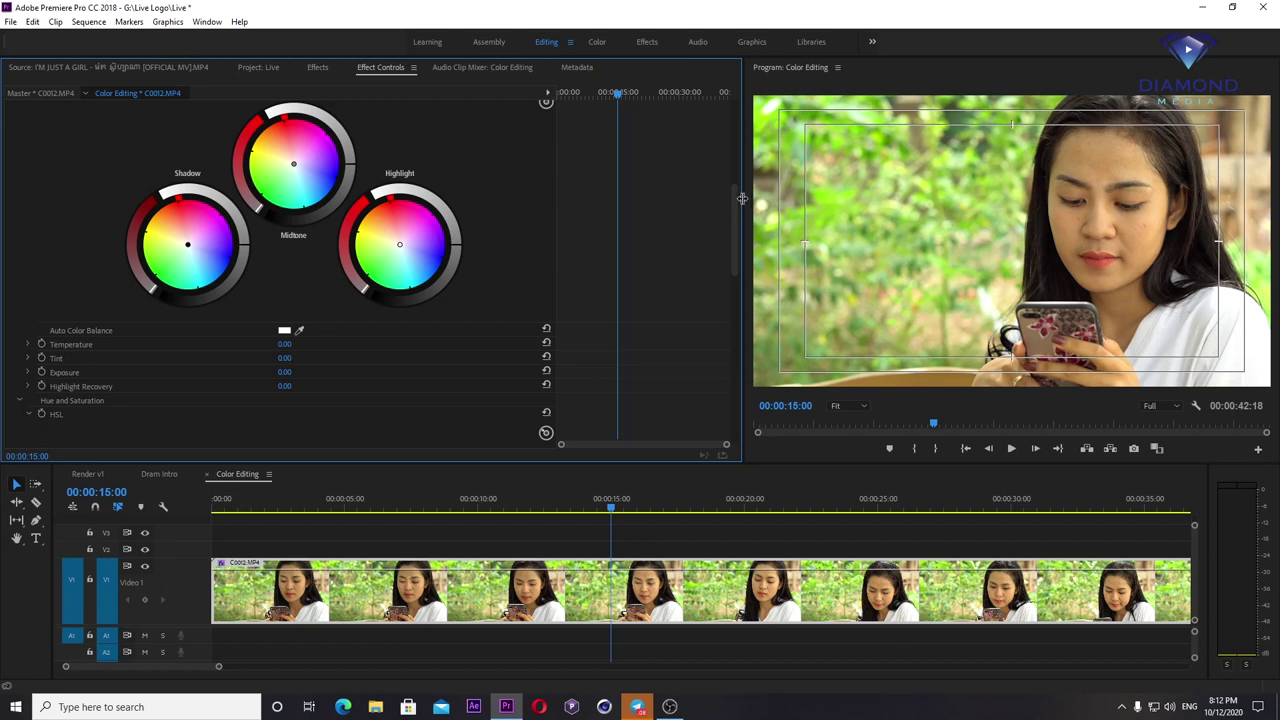
mouse_move(741, 198)
mouse_down()
mouse_move(685, 198)
mouse_move(662, 381)
mouse_up()
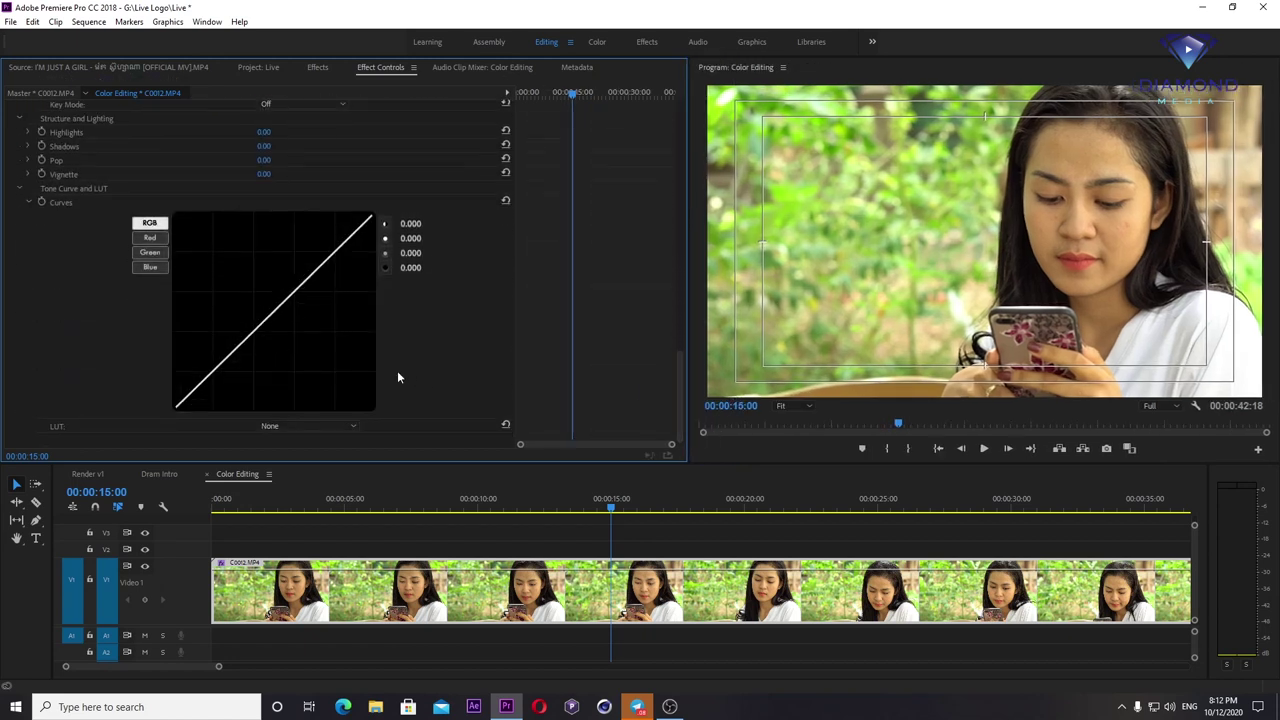
drag(267, 316, 267, 307)
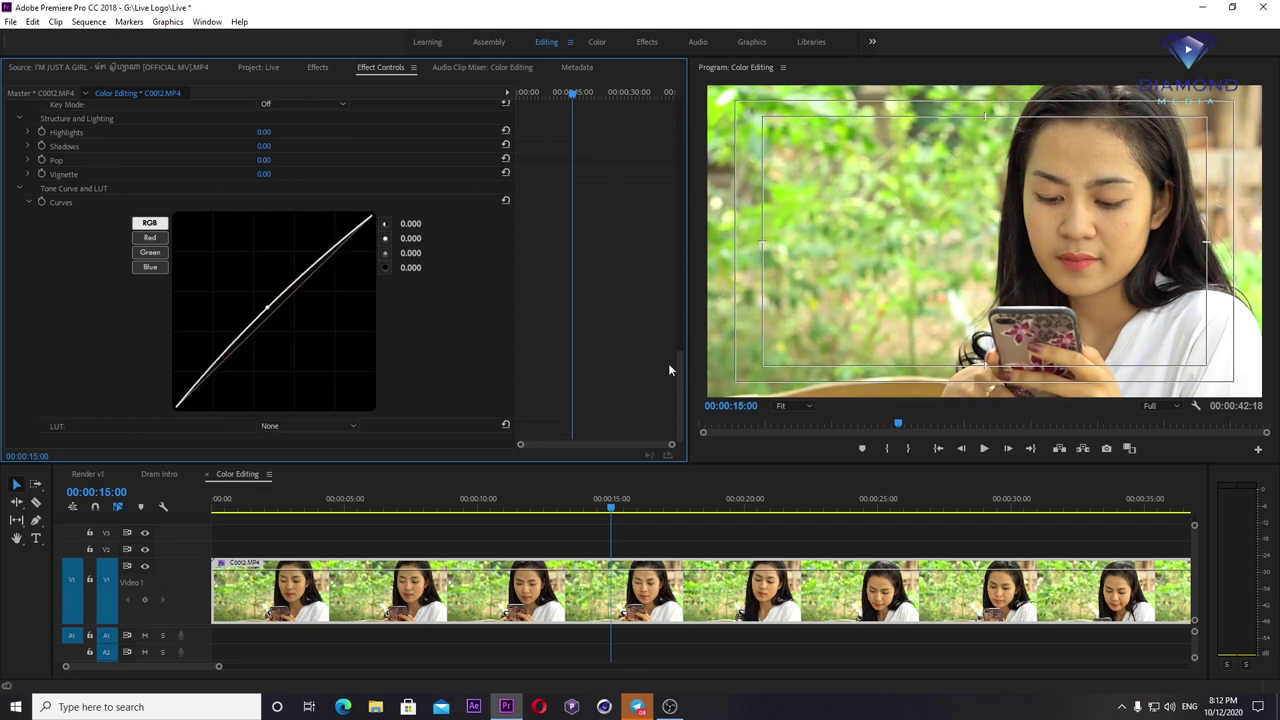
drag(679, 367, 674, 94)
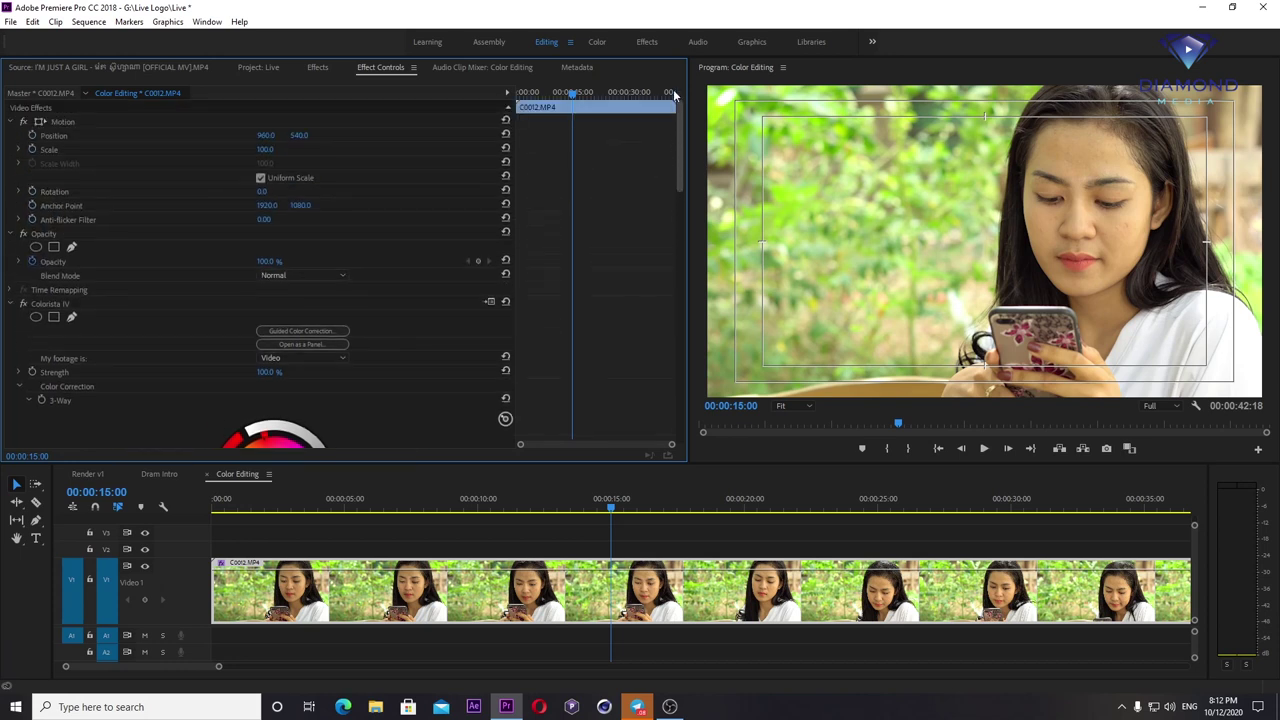
Step: Apply Cosmo II to the C0012.MP4 clip and show its settings in Effect Controls
click(316, 67)
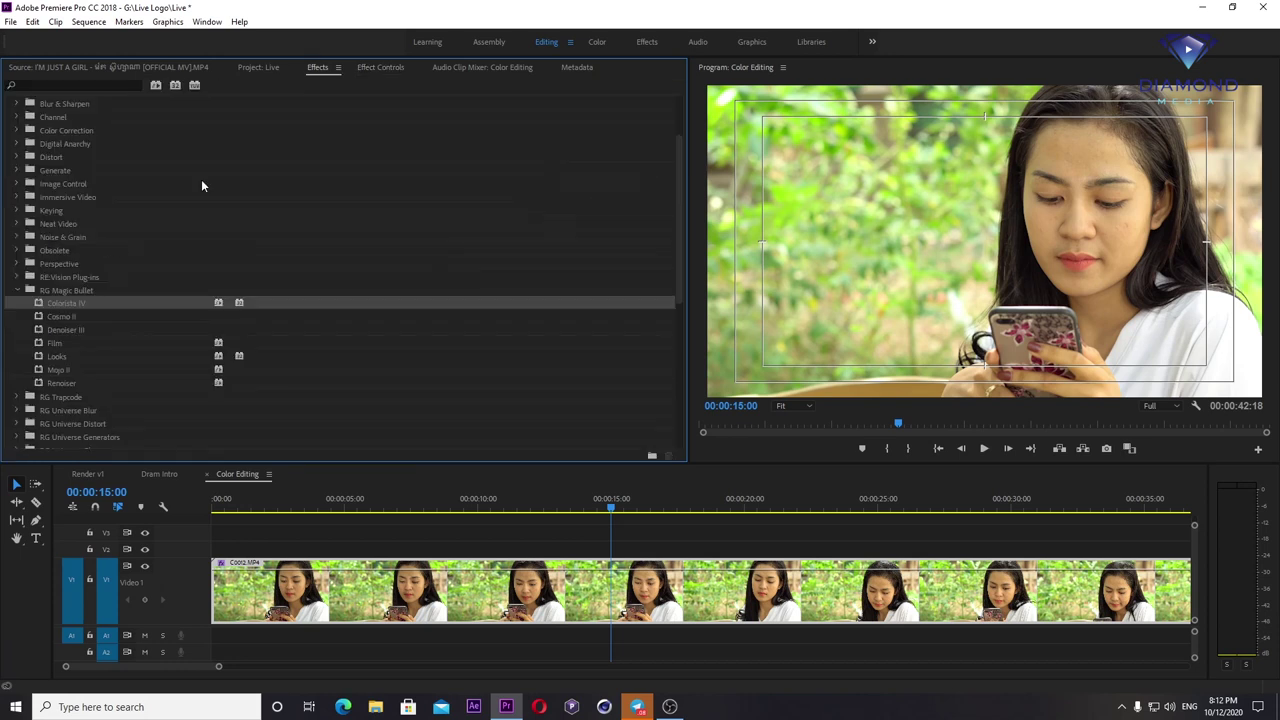
drag(66, 320, 621, 597)
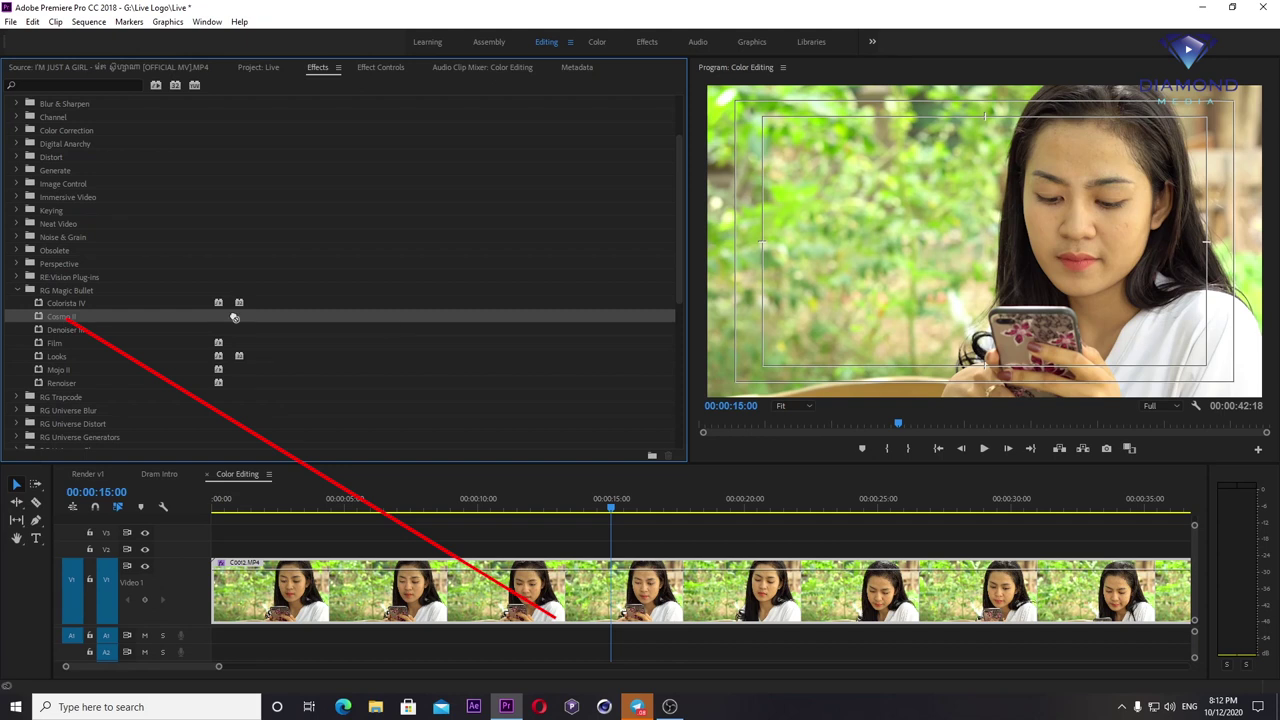
click(380, 67)
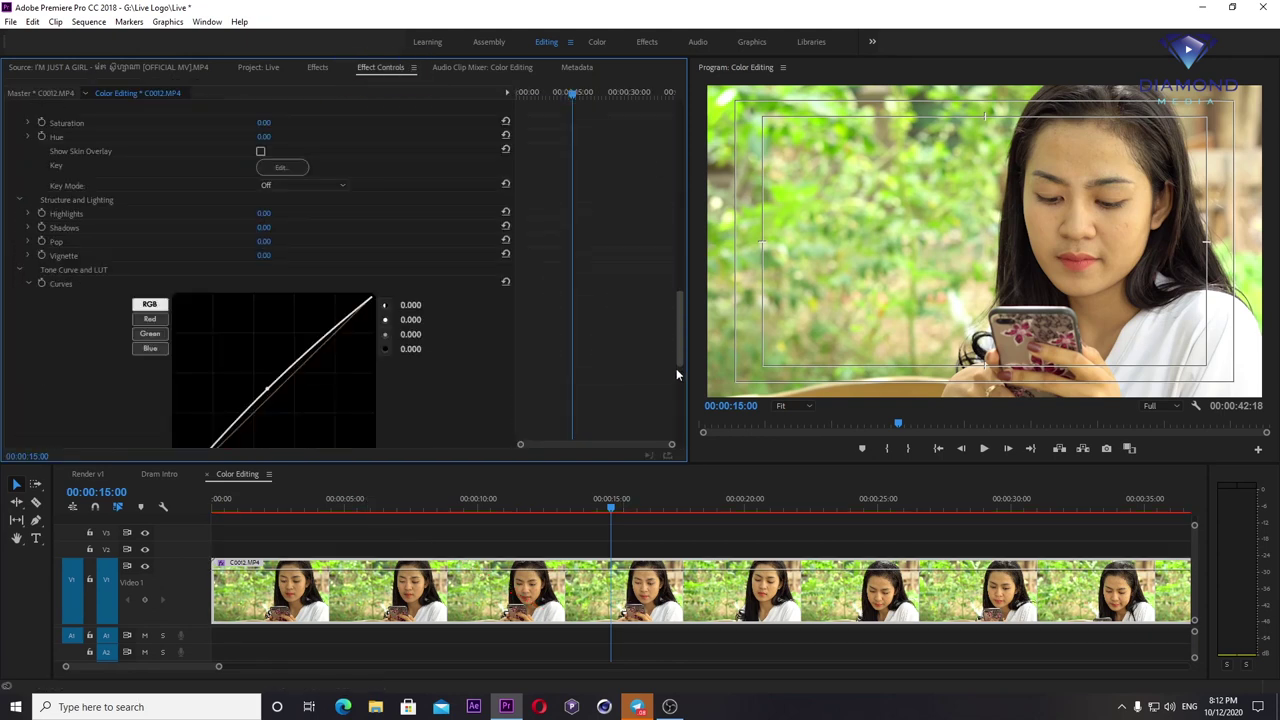
drag(680, 160, 674, 410)
Step: Set Cosmo II's Skin Sample by picking the skin tone on the woman's face
click(55, 175)
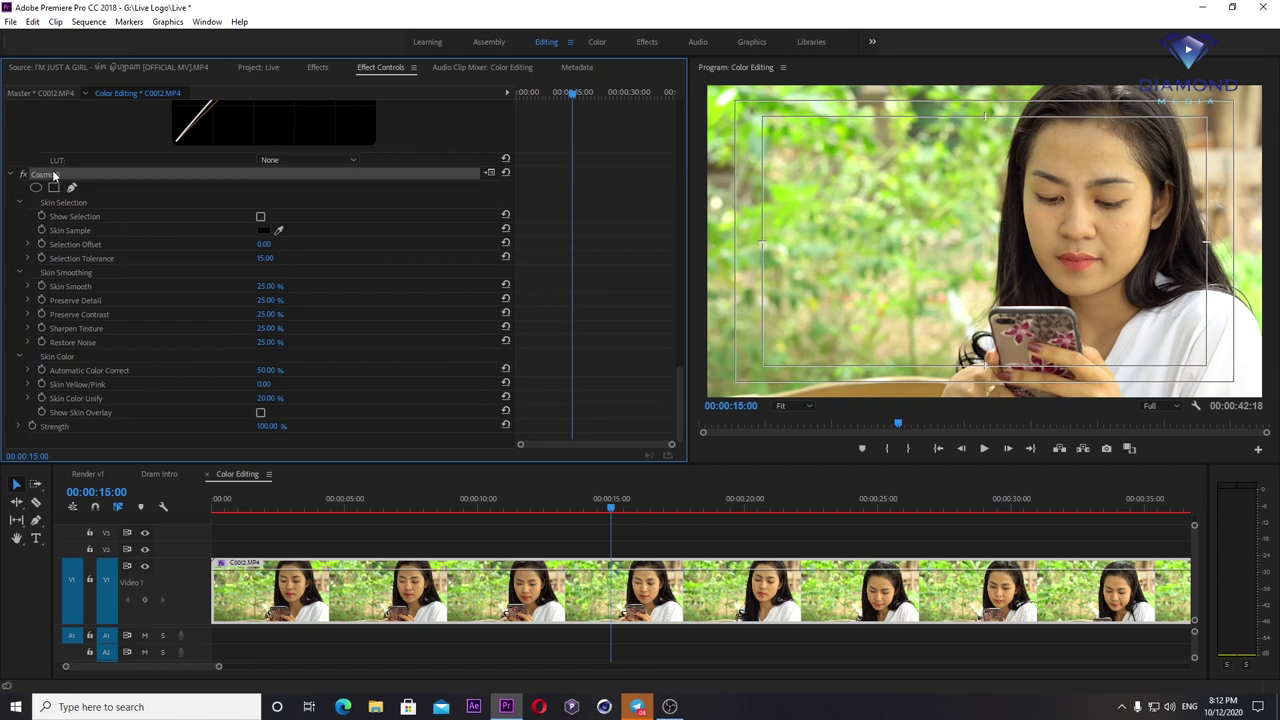
click(280, 229)
click(1141, 199)
click(808, 406)
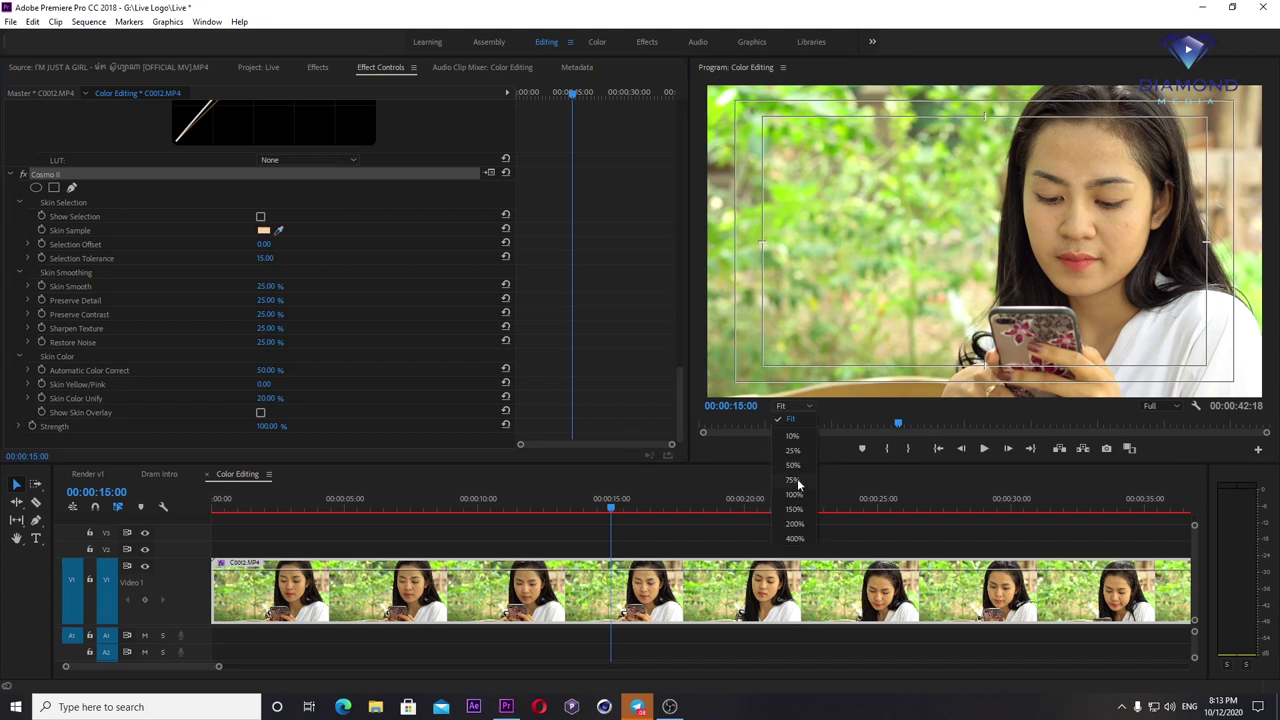
Step: Zoom the preview to 150% on her face, then set Selection Offset -3 and Skin Smooth 100%
click(795, 510)
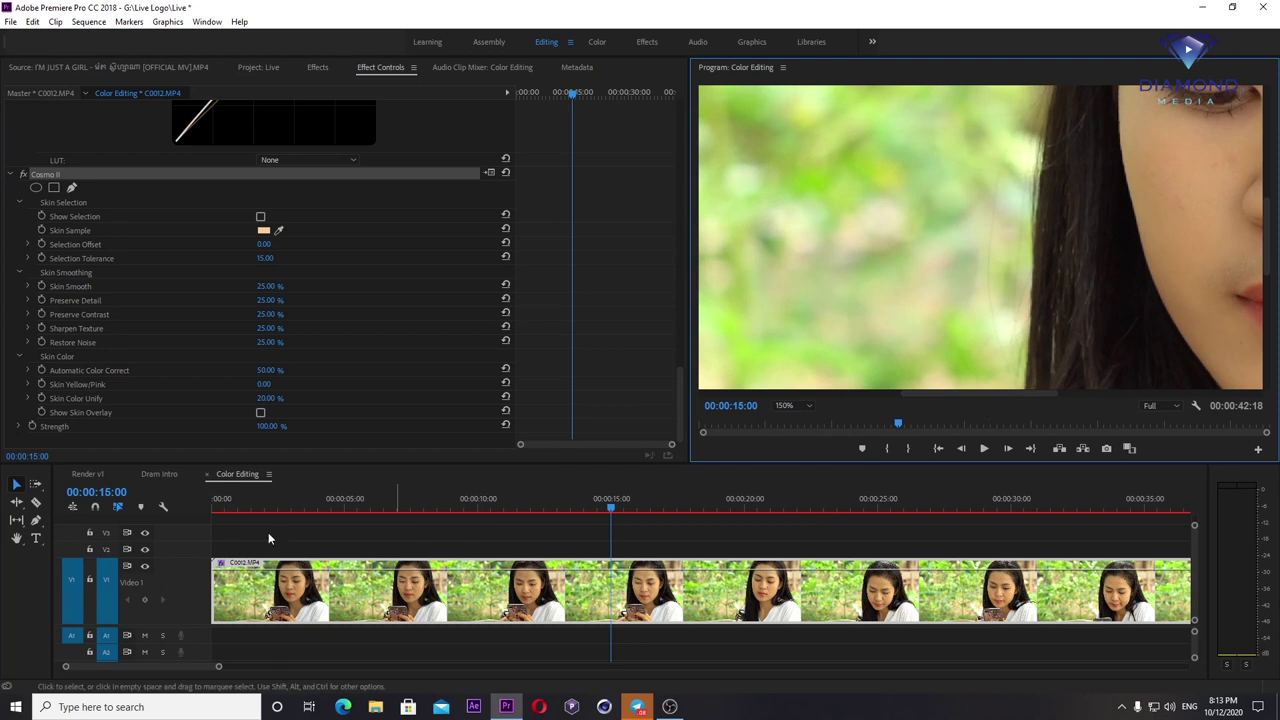
click(16, 540)
drag(1100, 286, 931, 281)
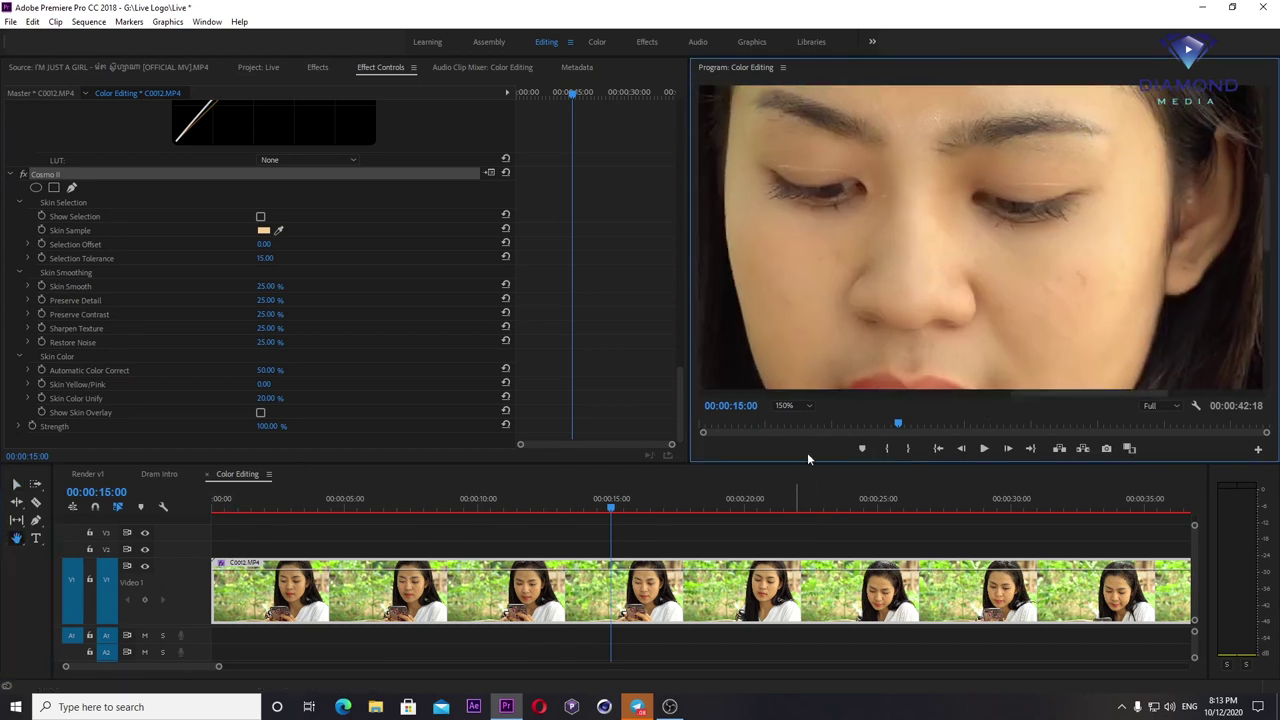
drag(969, 281, 1006, 282)
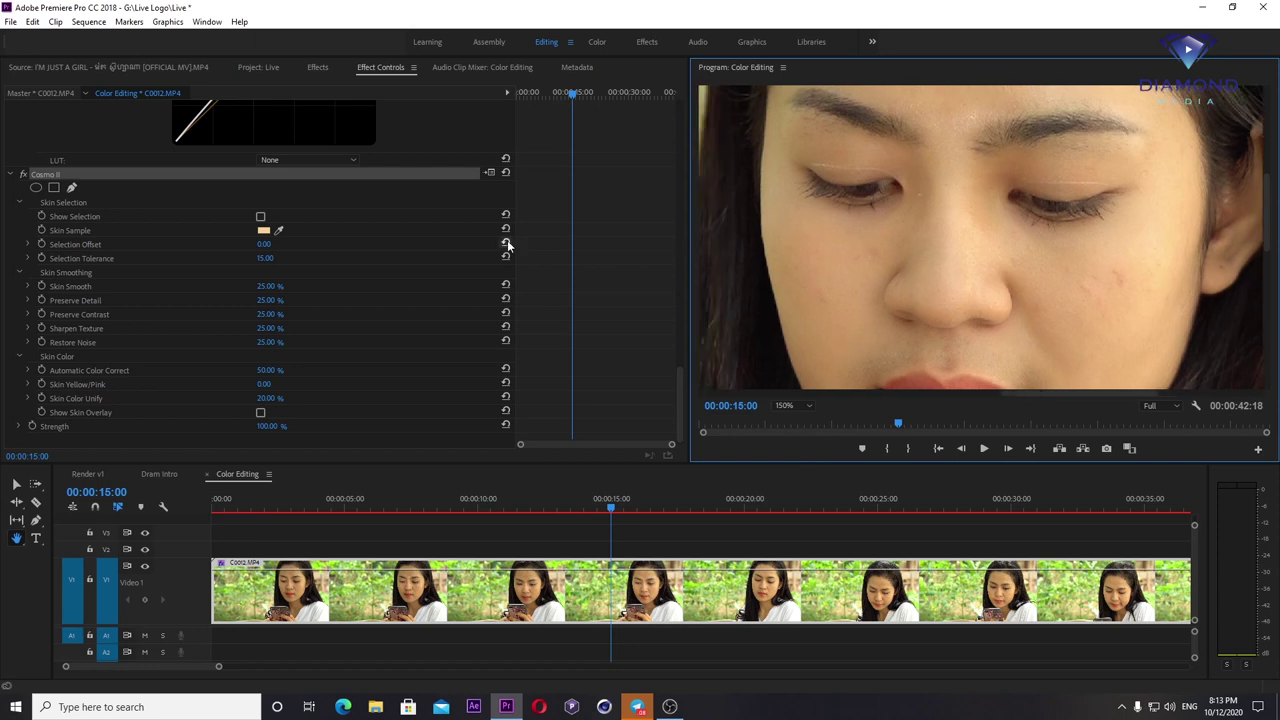
drag(268, 246, 255, 246)
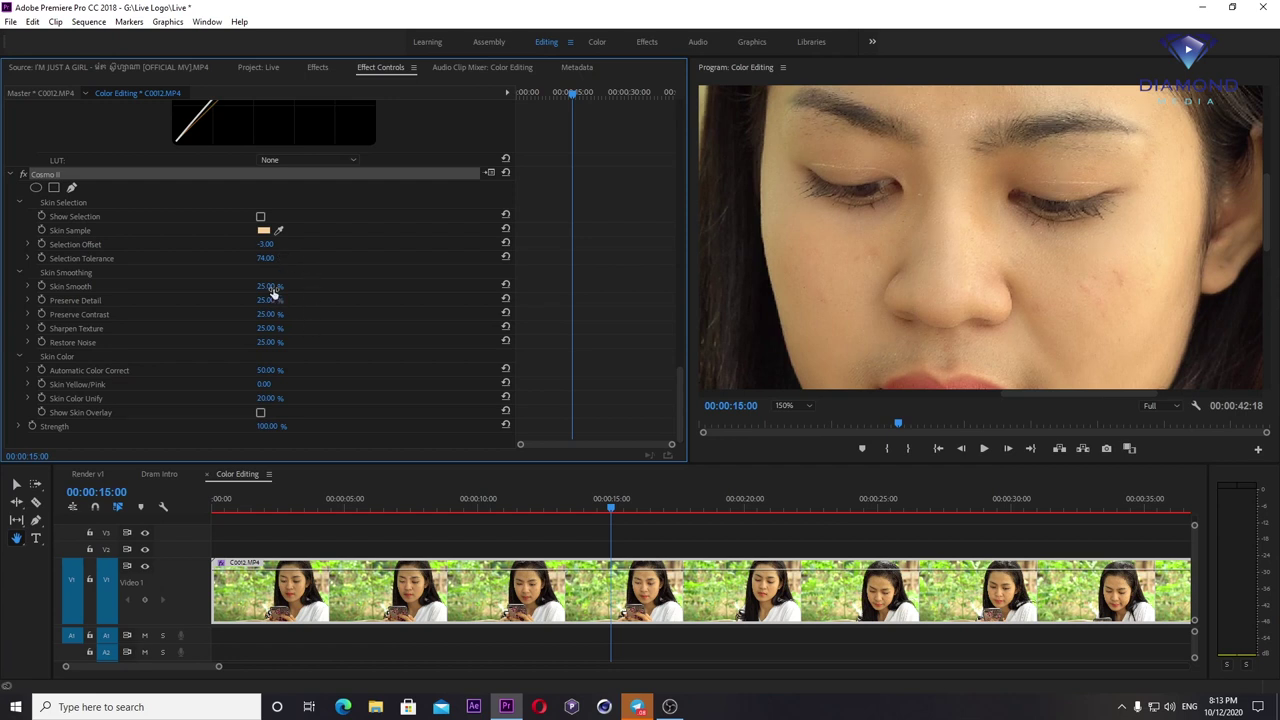
drag(269, 286, 307, 286)
Step: Toggle Cosmo II off and on to compare, leave it on, and fit the preview
click(23, 175)
click(23, 175)
click(23, 175)
click(23, 175)
click(23, 175)
click(23, 175)
click(790, 406)
click(794, 418)
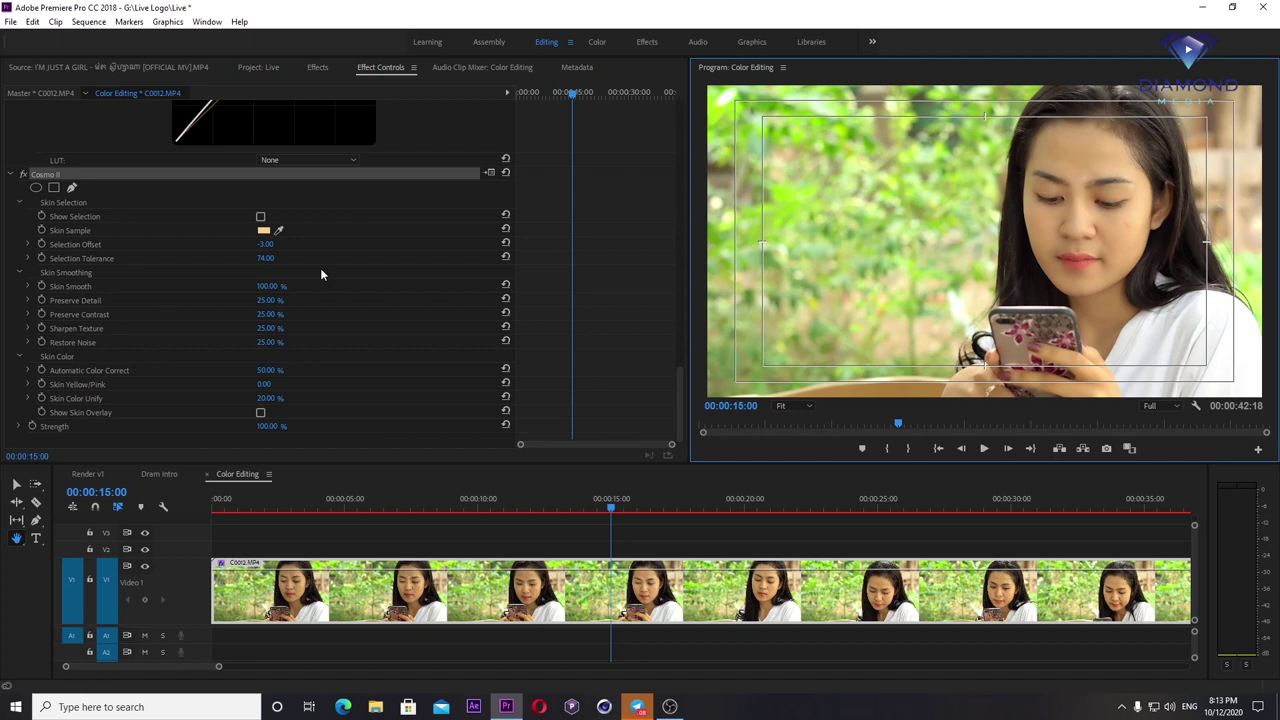
Step: Play the clip at 1/4 playback resolution and zoom the timeline out
drag(446, 508, 359, 508)
key(space)
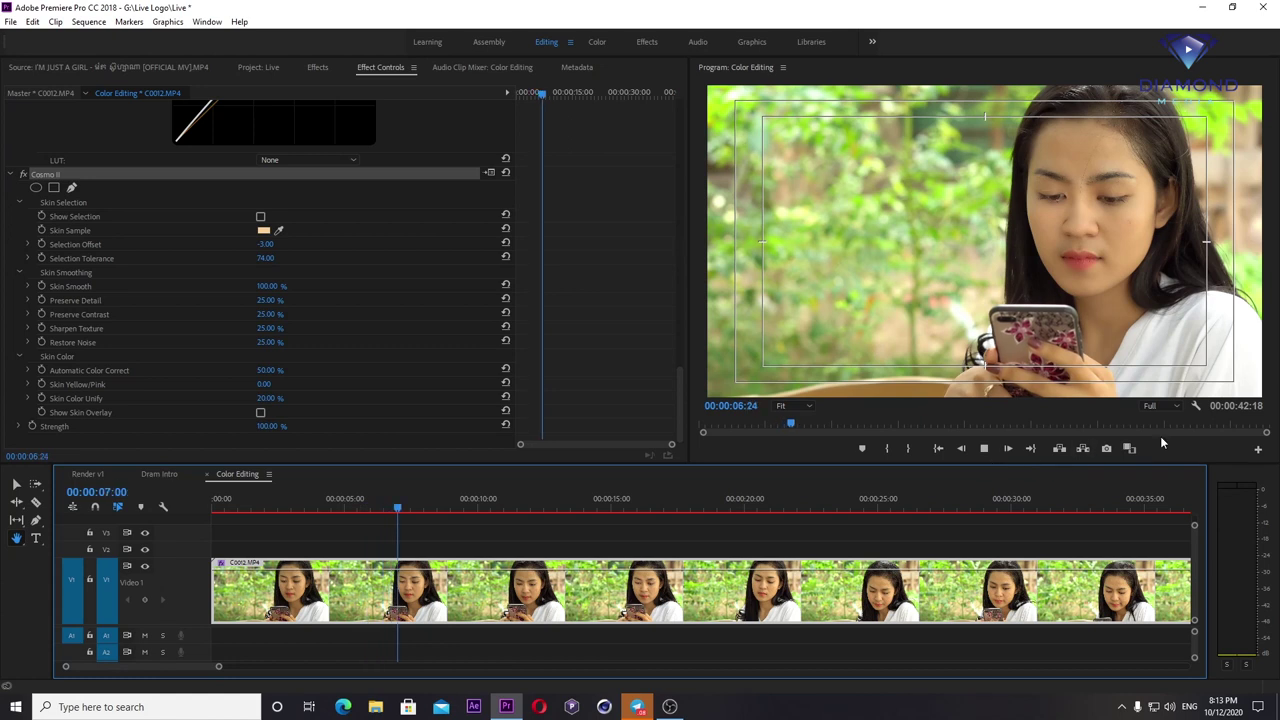
click(1175, 405)
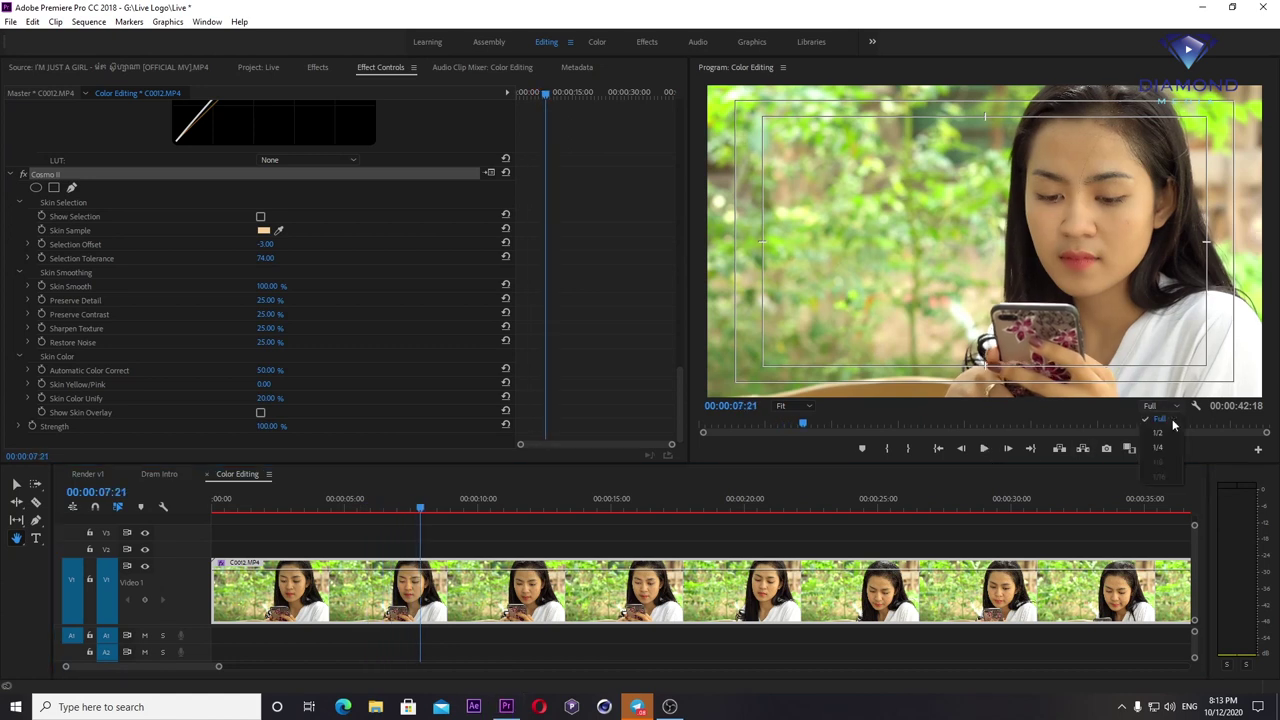
click(1159, 448)
click(564, 512)
key(space)
key(minus)
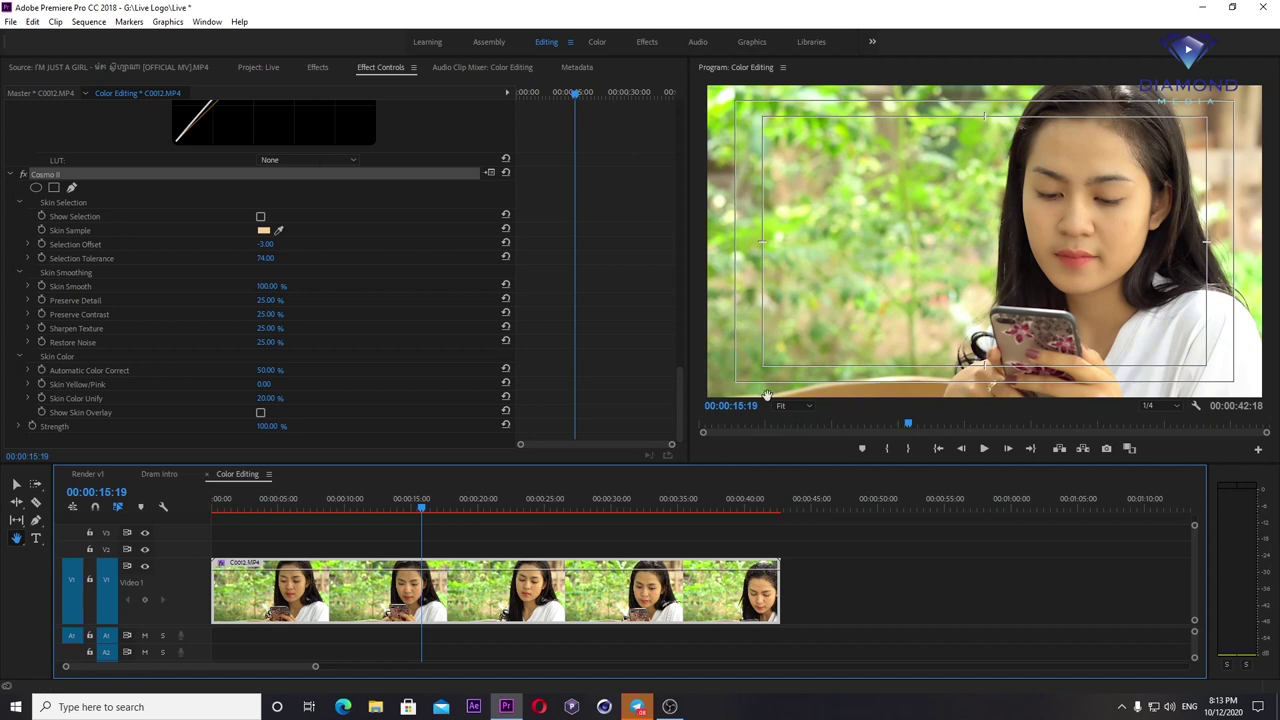
Step: Set Cosmo II's Selection Tolerance to 50 and Skin Smooth to 70%
click(266, 259)
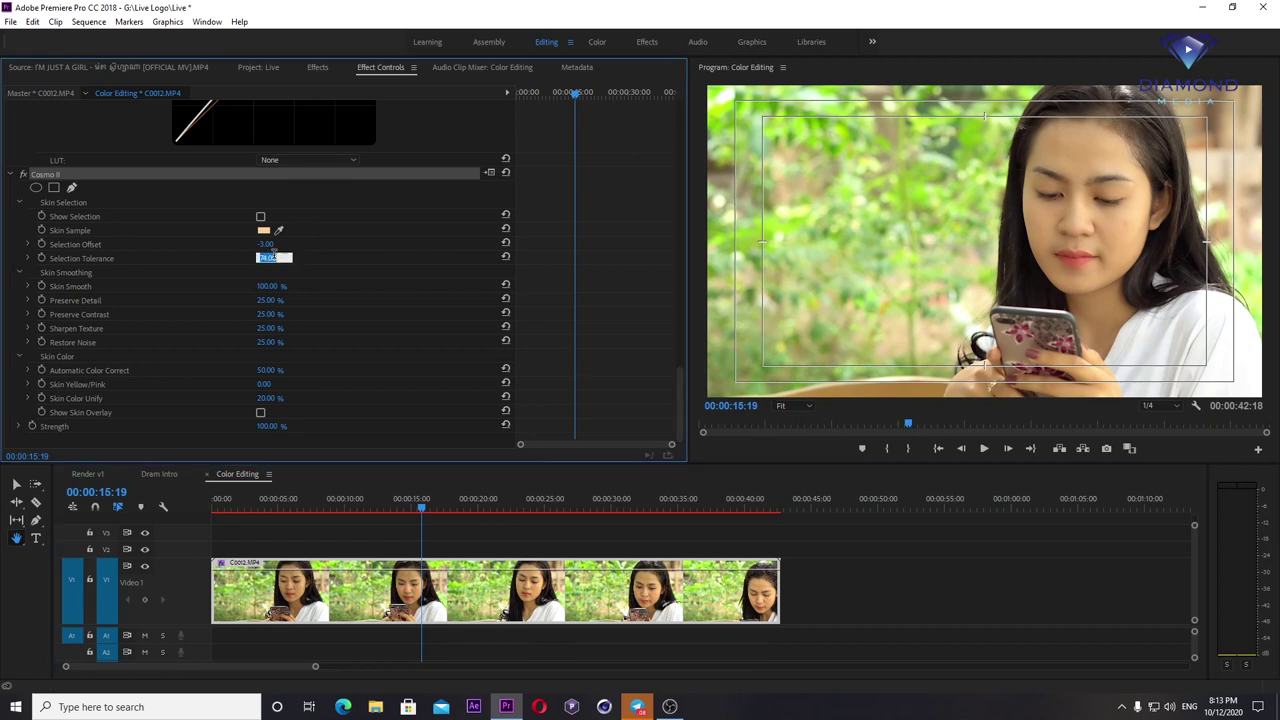
text(50)
key(Return)
click(270, 286)
text(70)
key(Return)
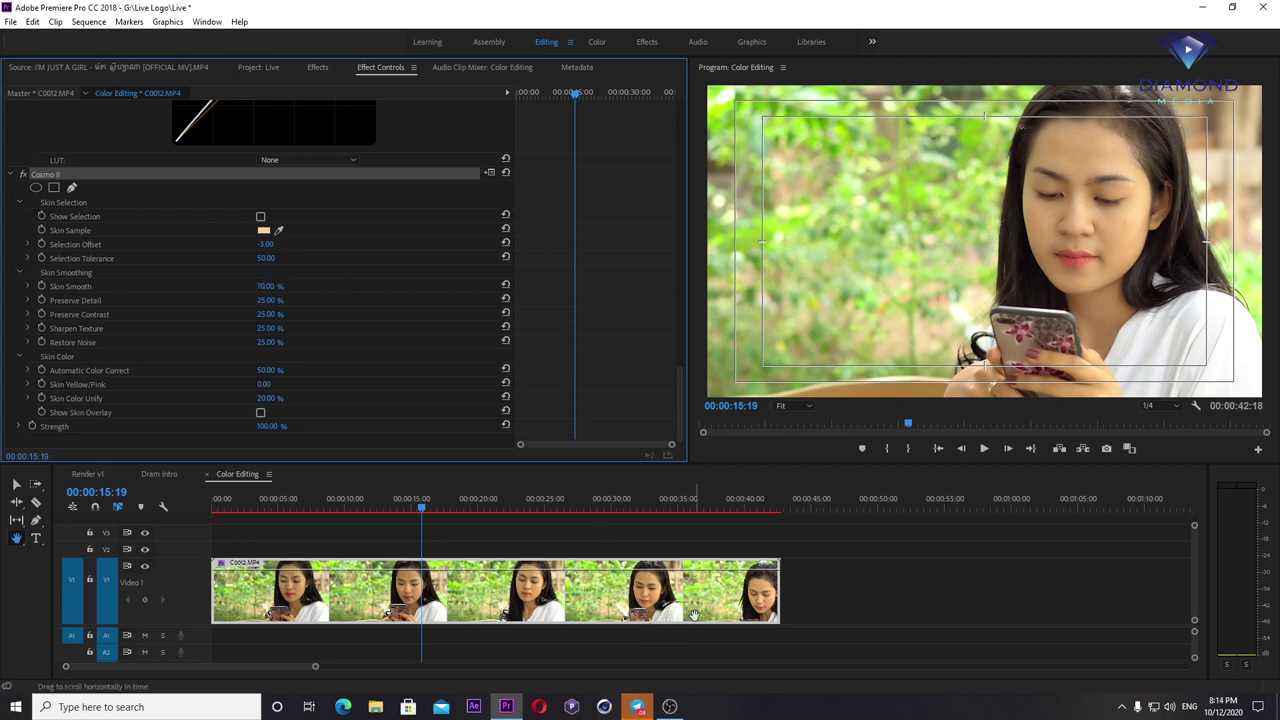
Step: Scrub through the clip with a larger preview to review the refined smoothing
click(590, 504)
drag(591, 506, 443, 506)
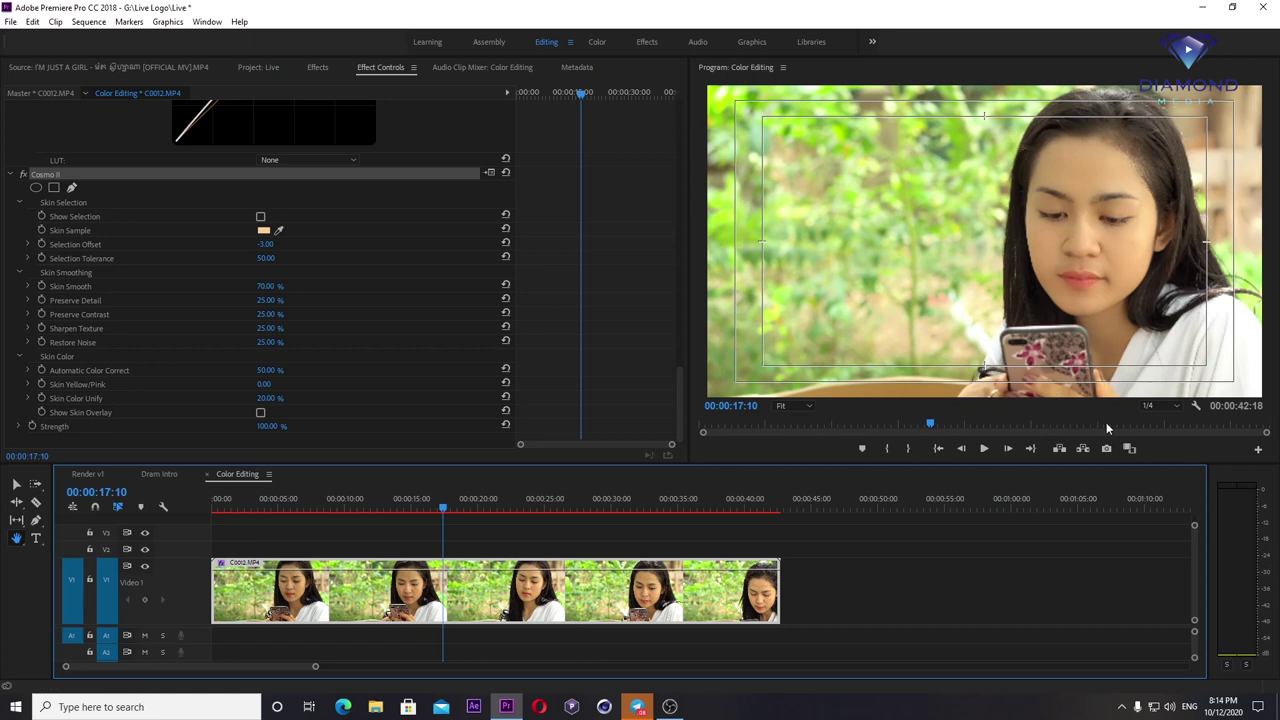
mouse_move(1105, 463)
mouse_down()
mouse_move(1101, 511)
mouse_move(1101, 485)
mouse_up()
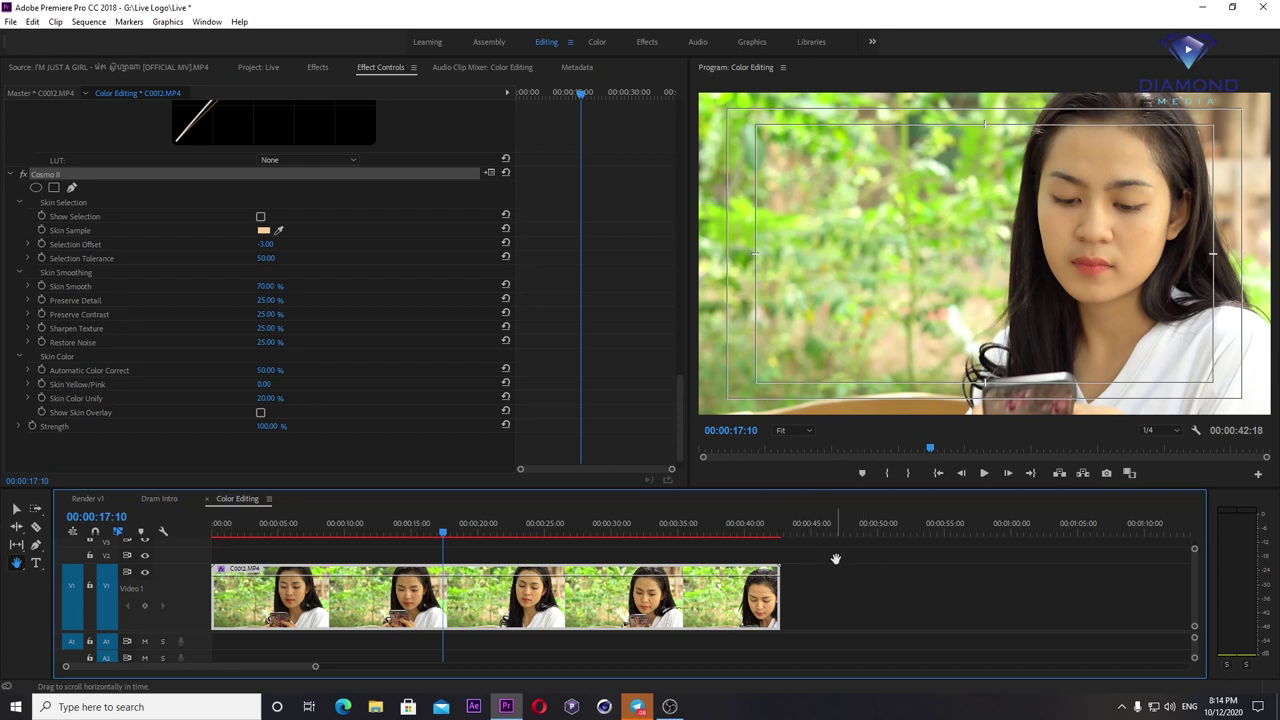
drag(443, 523, 160, 535)
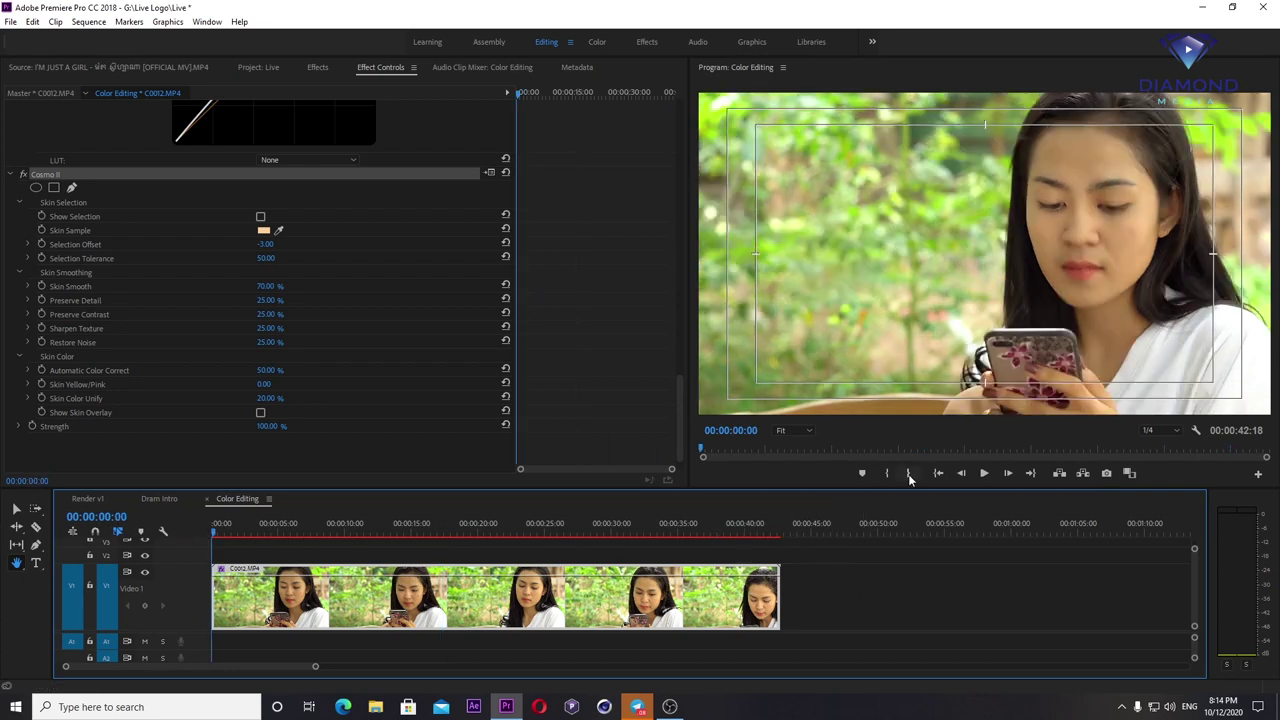
click(884, 474)
click(778, 538)
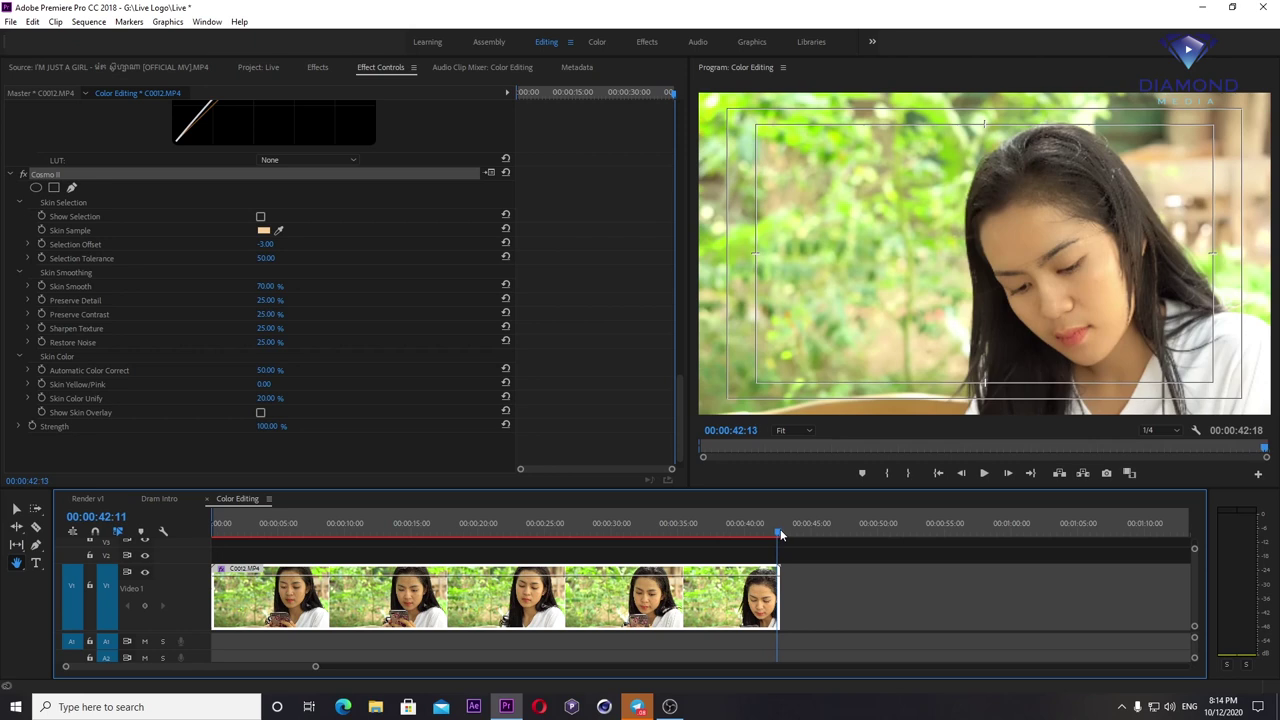
click(16, 510)
drag(502, 517, 246, 530)
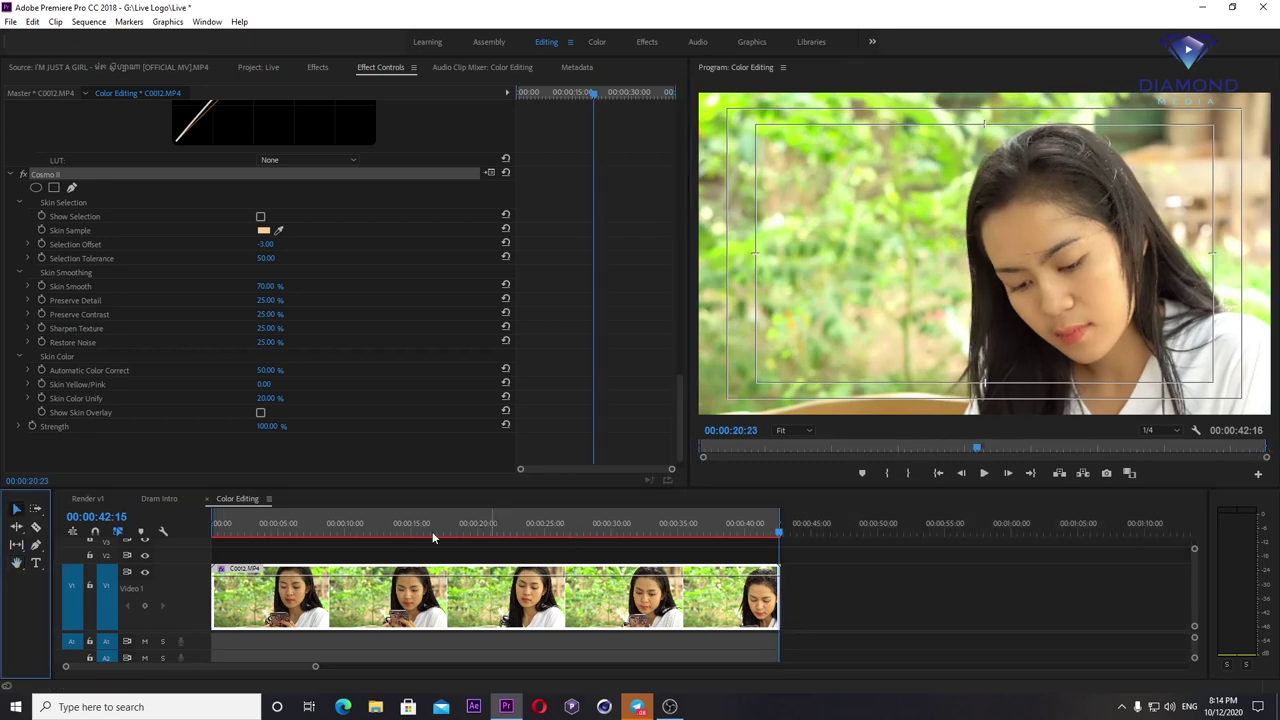
Step: Run Sequence > Render Effects In to Out to render the sequence previews
click(89, 22)
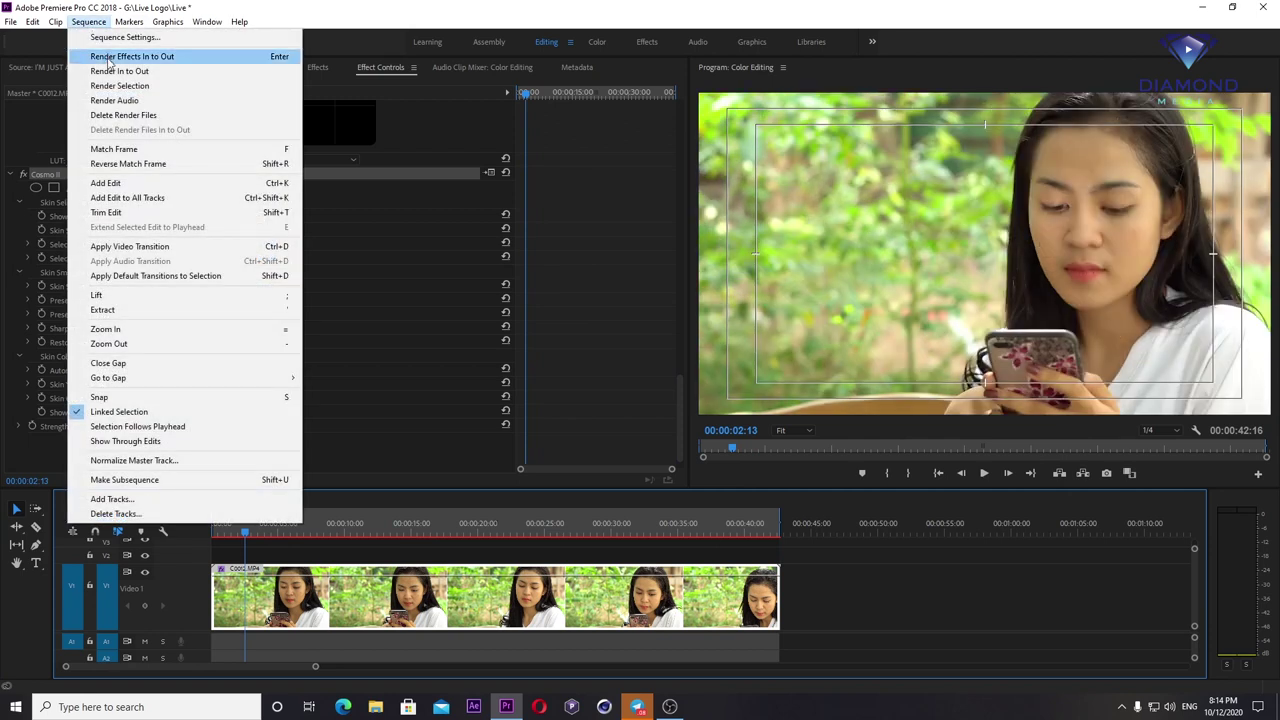
click(119, 72)
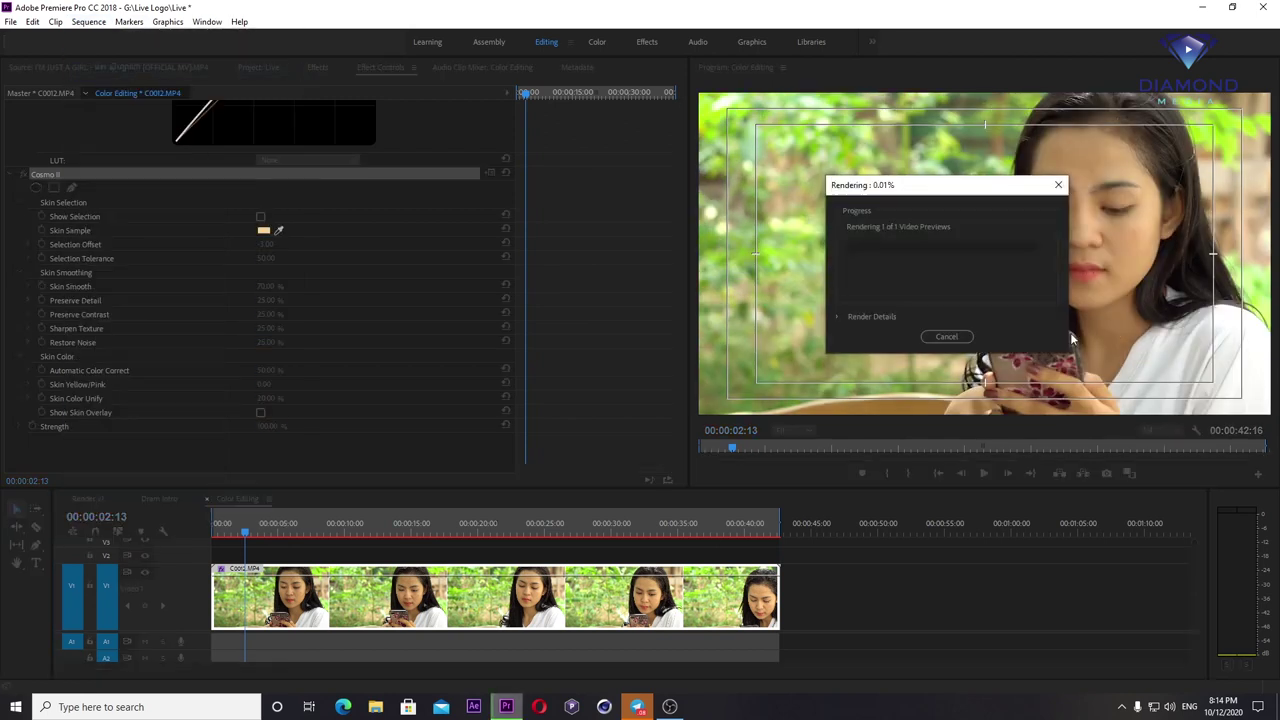